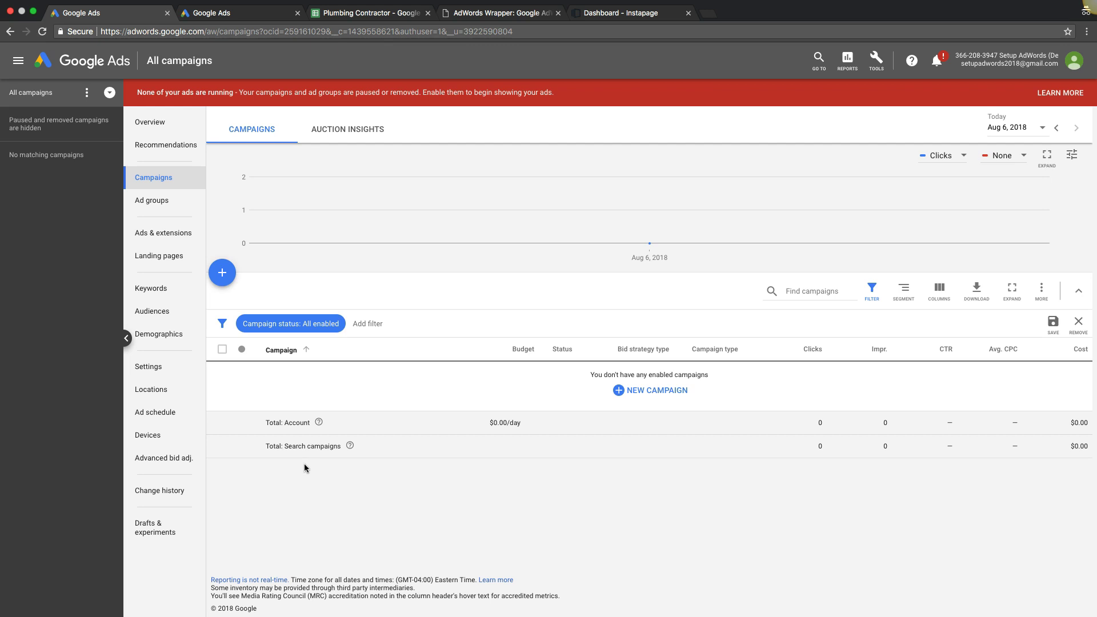
# Go to the Campaigns overview and bring up the add-campaign options via the blue + button.
pyautogui.click(149, 178)
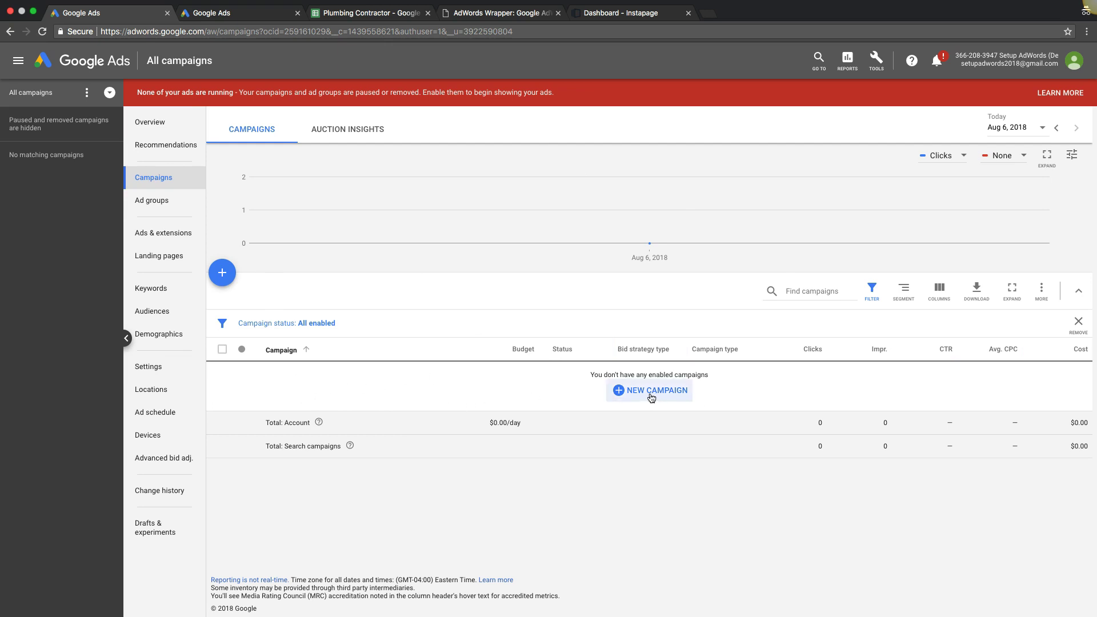
pyautogui.click(221, 281)
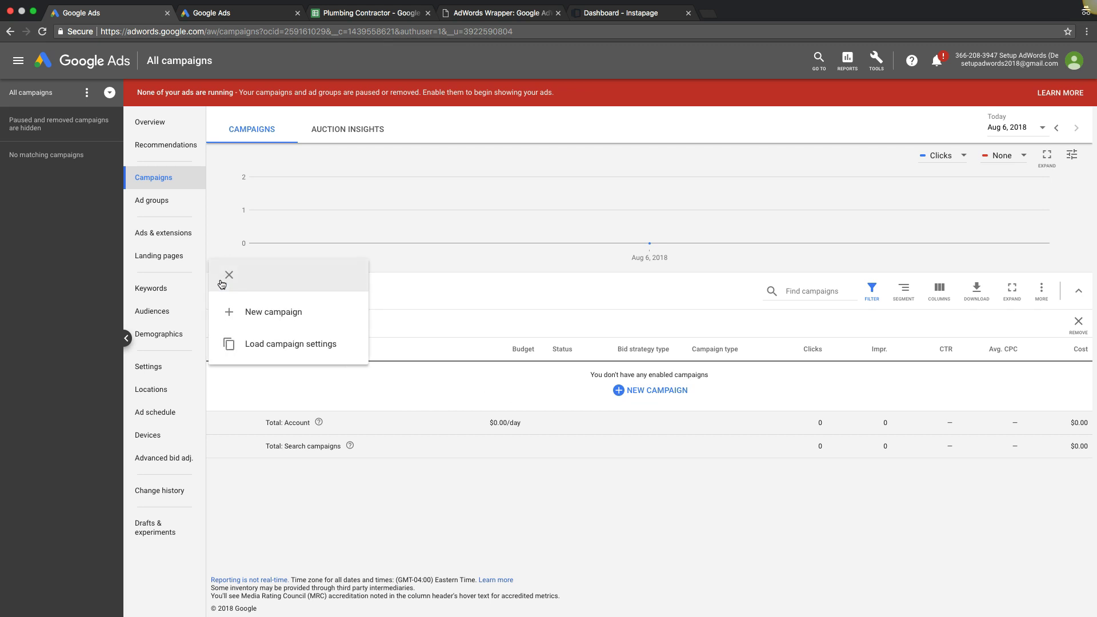
# Start a new campaign from the + menu, reaching the goal-selection step.
pyautogui.click(290, 312)
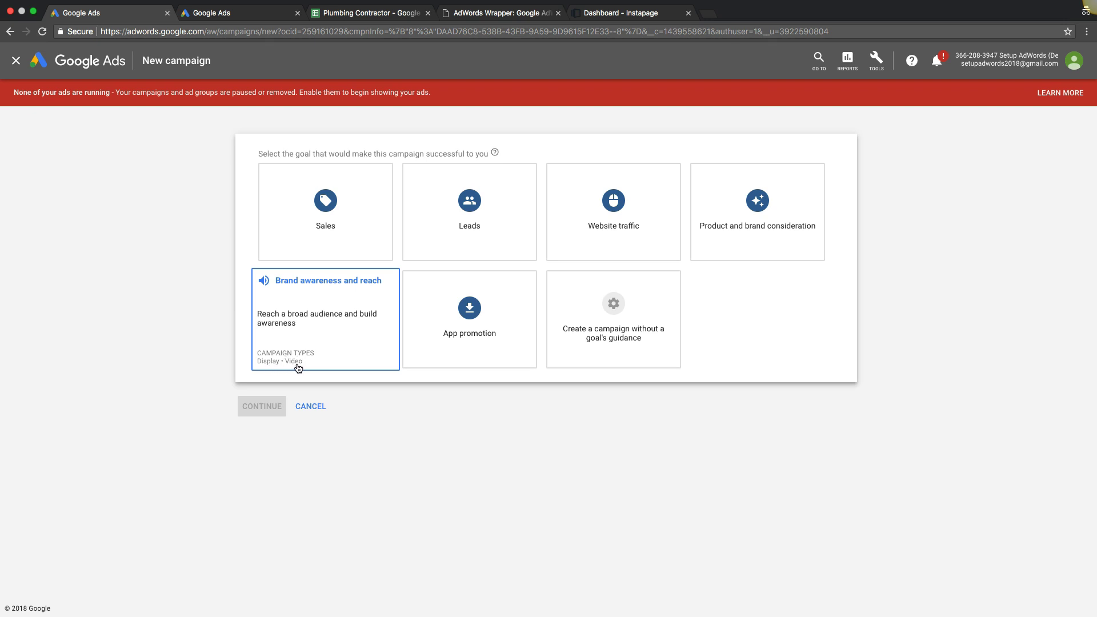
pyautogui.moveTo(326, 211)
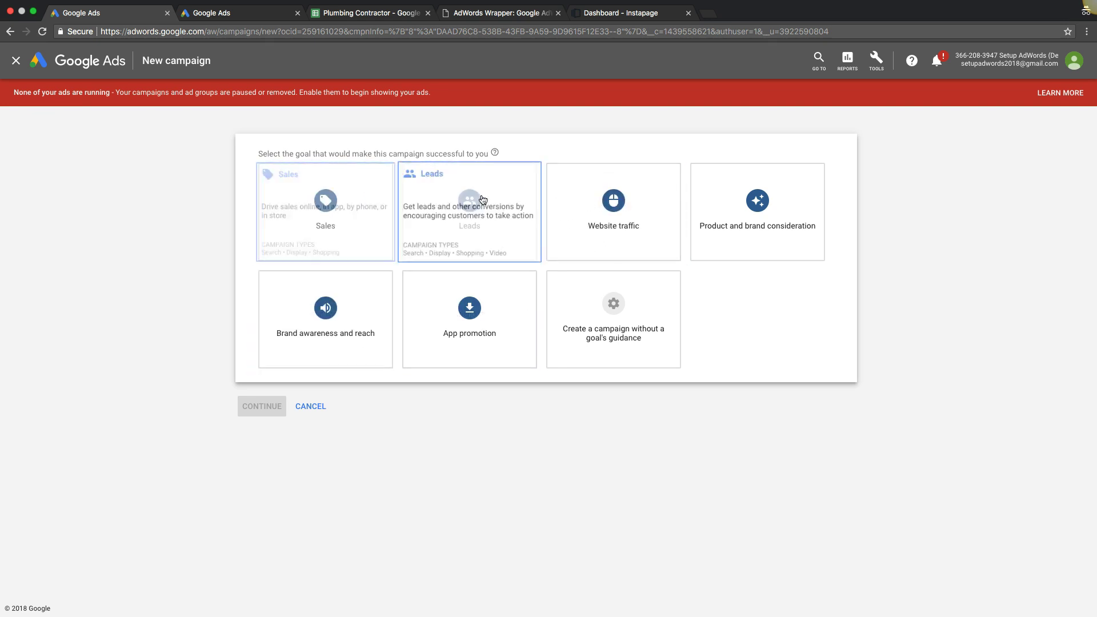
# Select Leads as the campaign goal, revealing the Search, Display, Shopping and Video type choices.
pyautogui.click(465, 234)
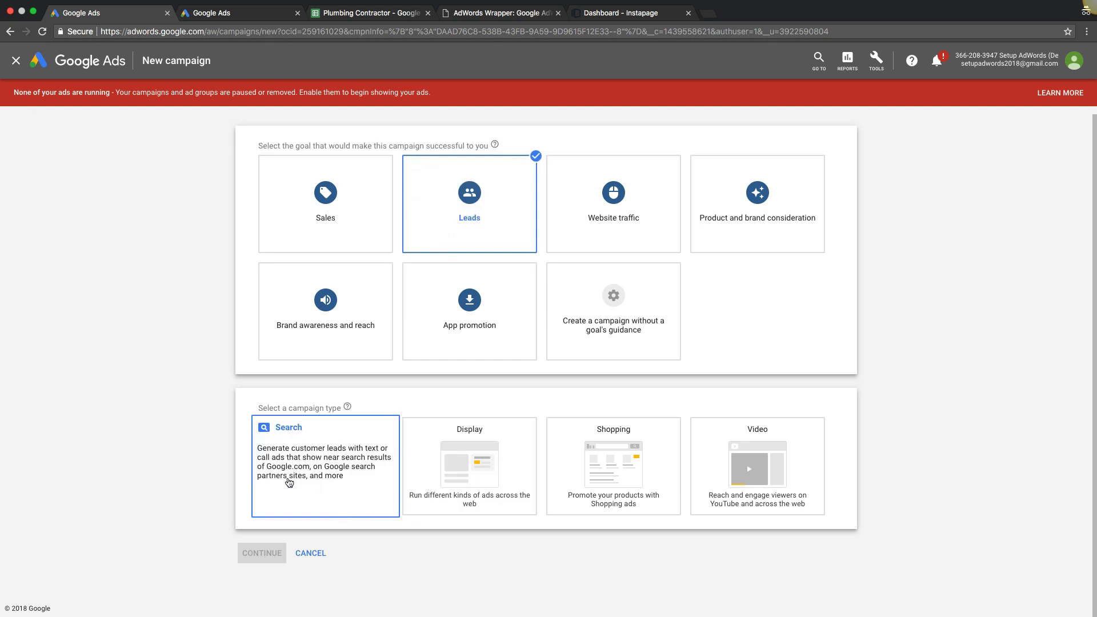
pyautogui.moveTo(326, 465)
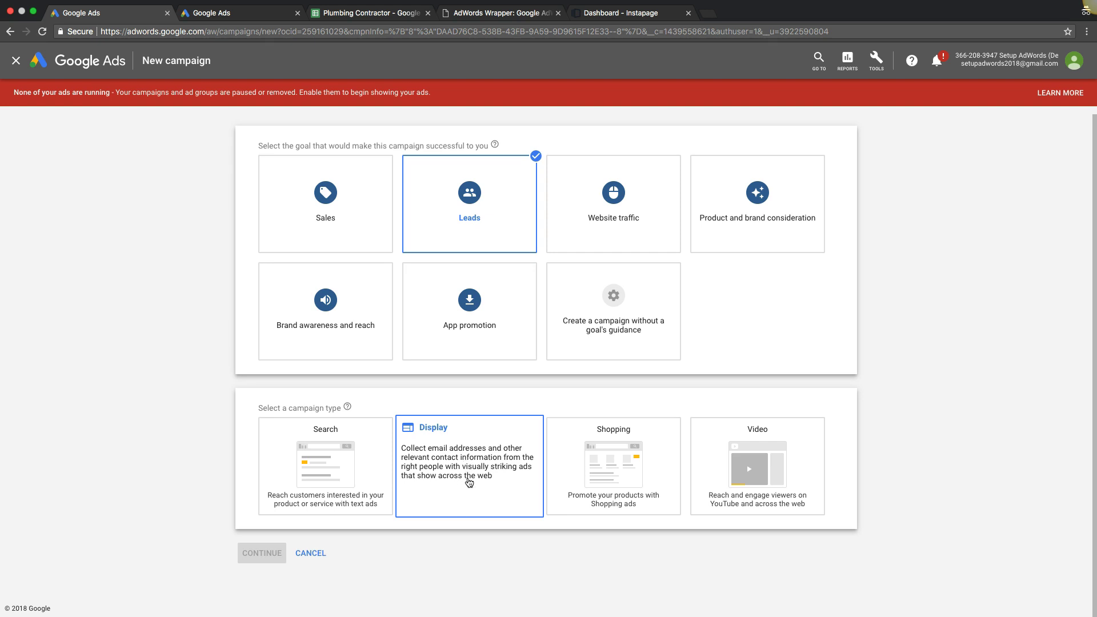
pyautogui.click(342, 470)
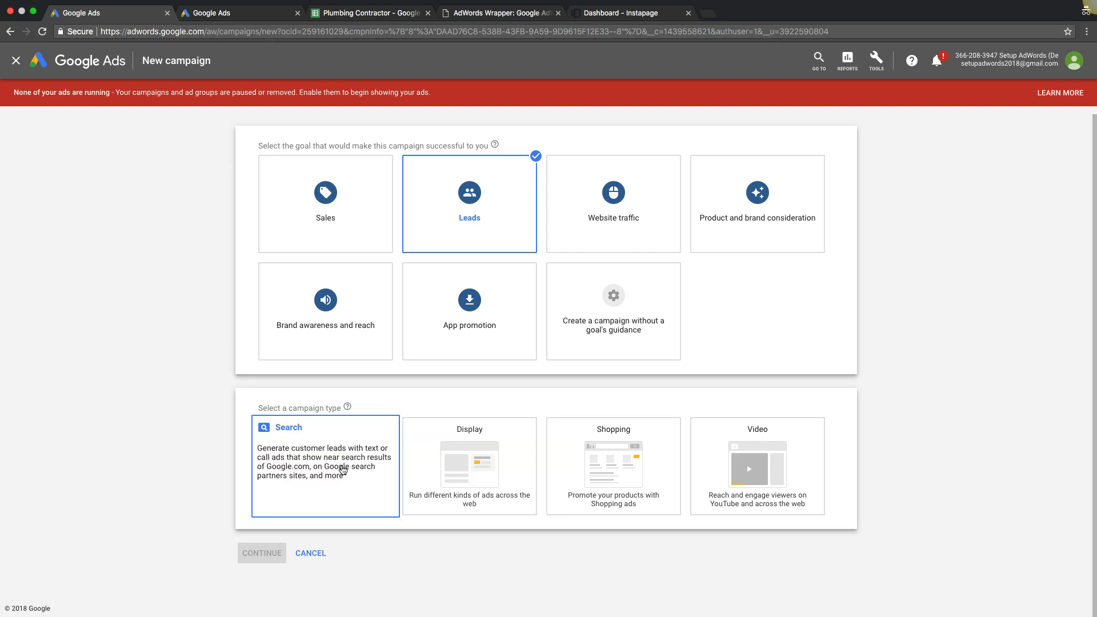
pyautogui.click(423, 469)
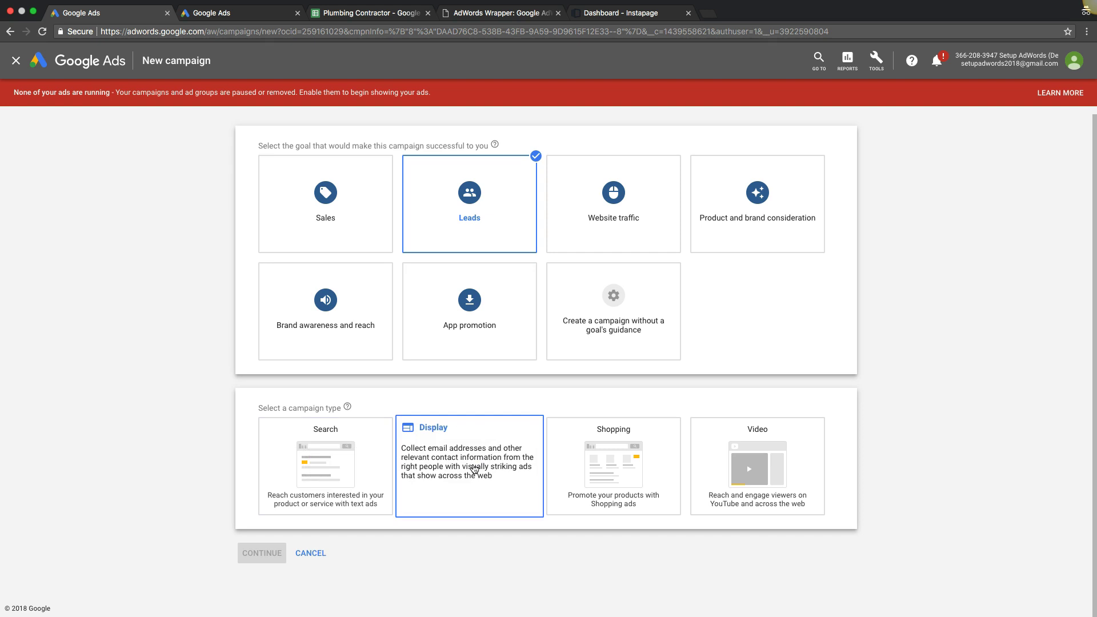
pyautogui.click(627, 477)
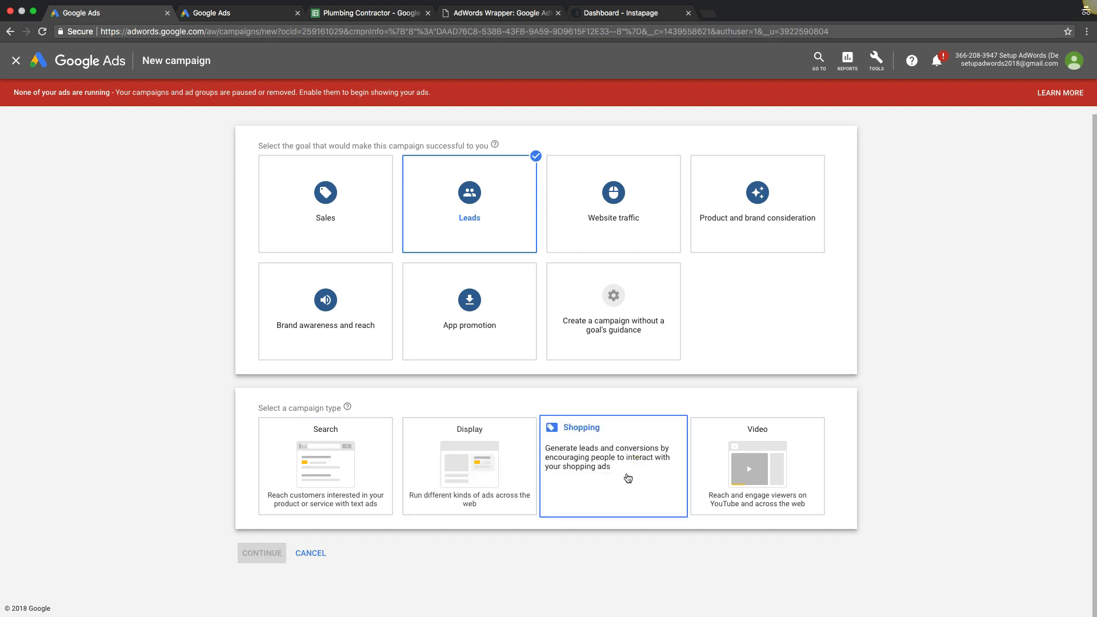